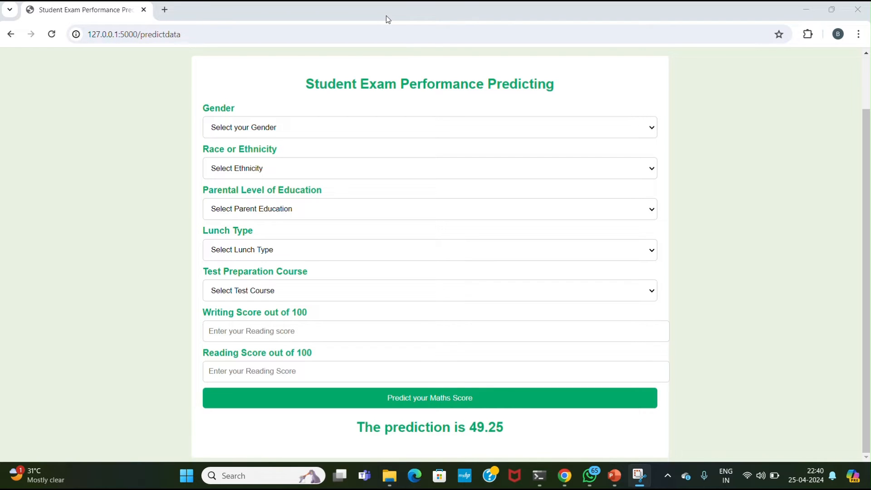
# Step: Set gender Female, ethnicity Group B and parental education Bachelor's Degree
pyautogui.click(259, 127)
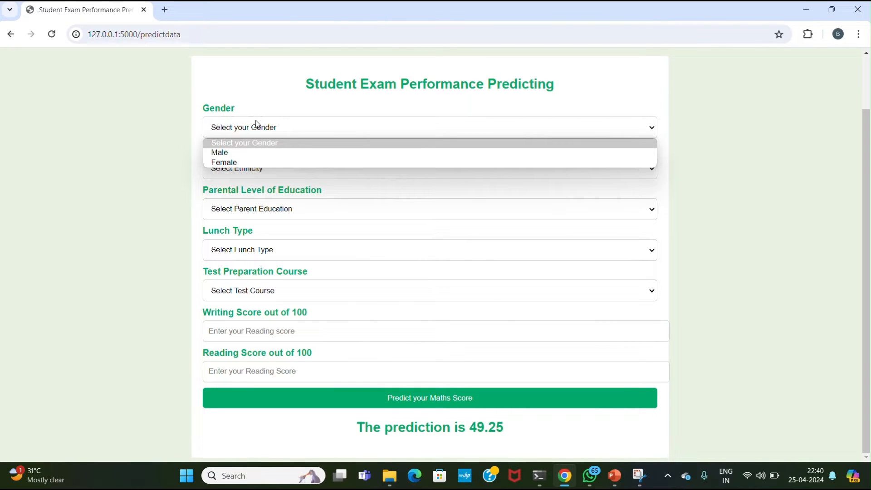
pyautogui.click(237, 164)
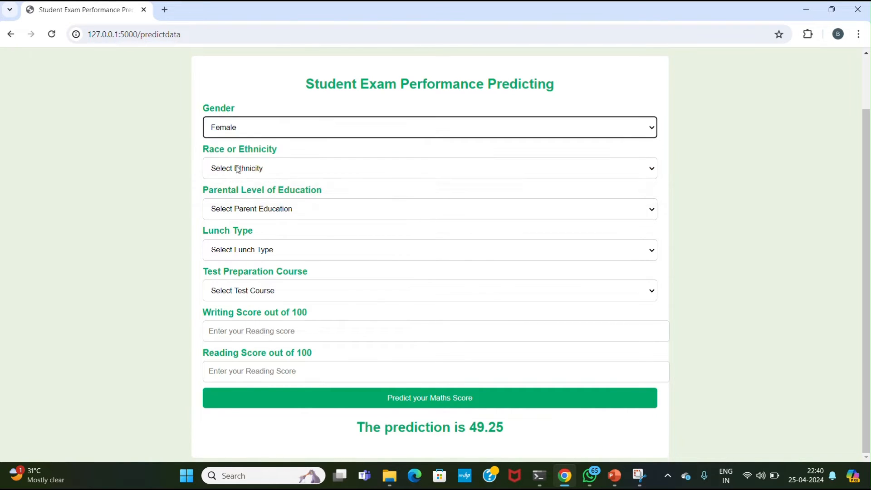
pyautogui.click(236, 176)
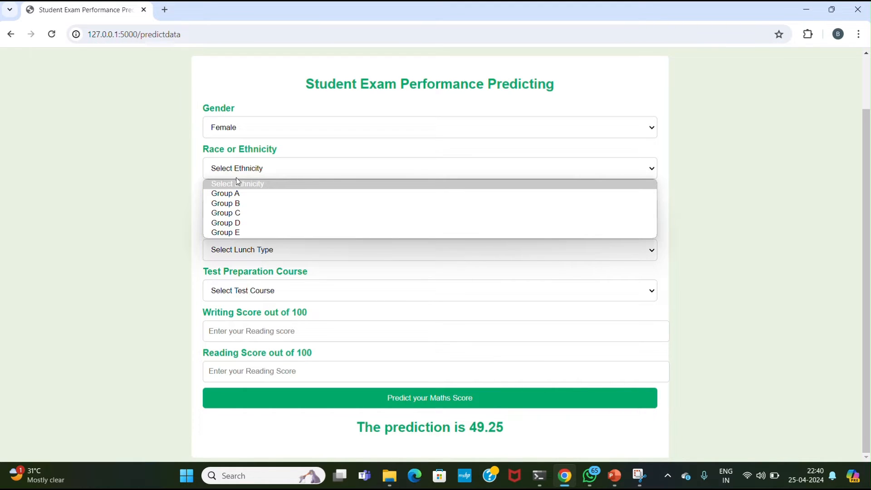
pyautogui.click(232, 203)
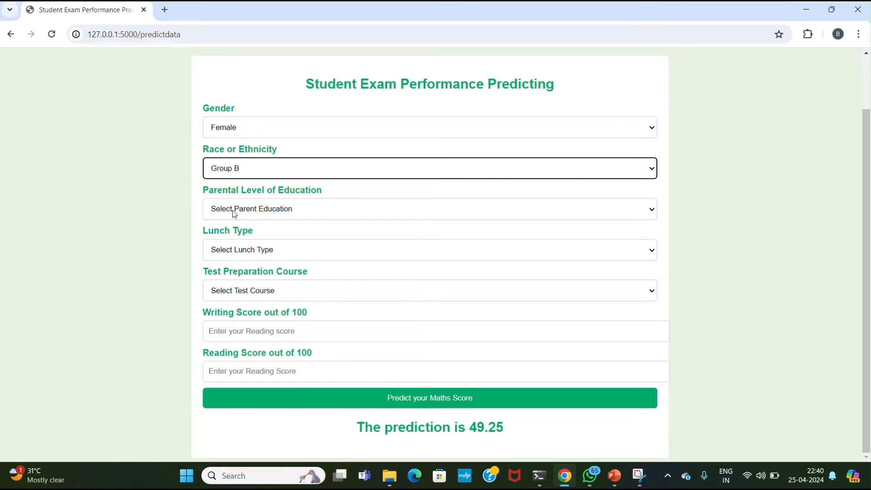
pyautogui.click(234, 213)
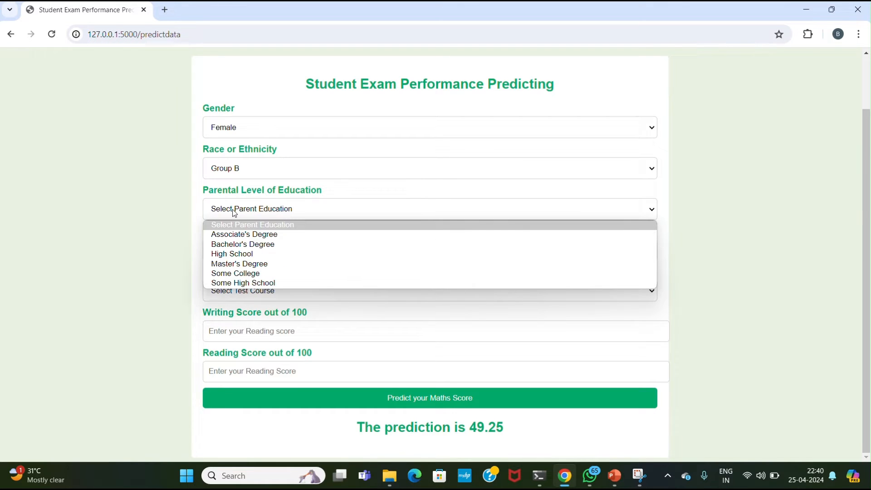
pyautogui.click(239, 244)
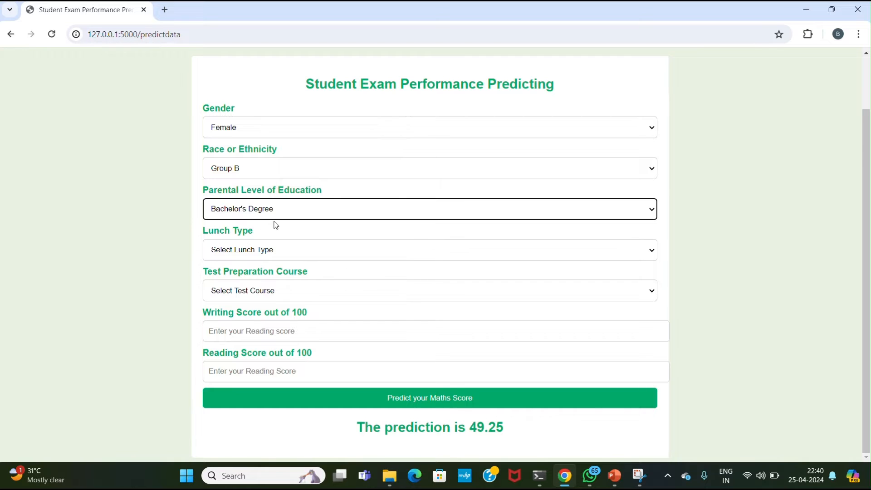
# Step: Set lunch Standard, test prep Completed, and enter writing 65 and reading 89
pyautogui.click(268, 252)
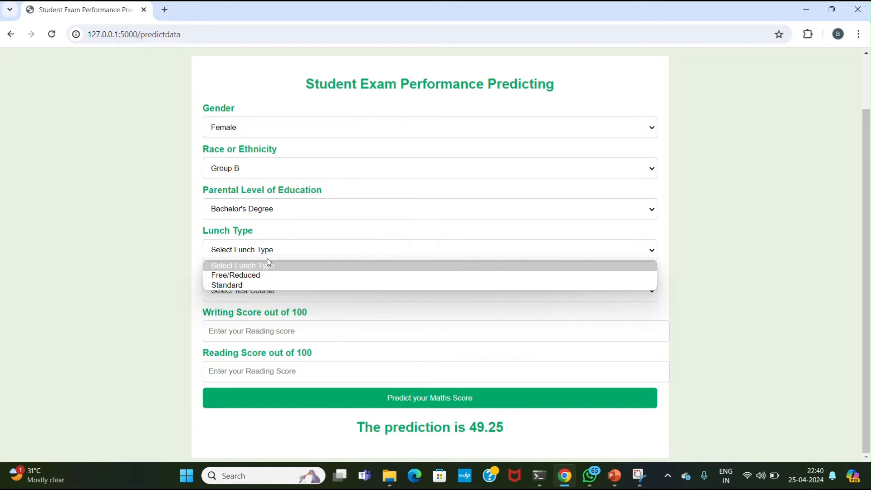
pyautogui.click(247, 285)
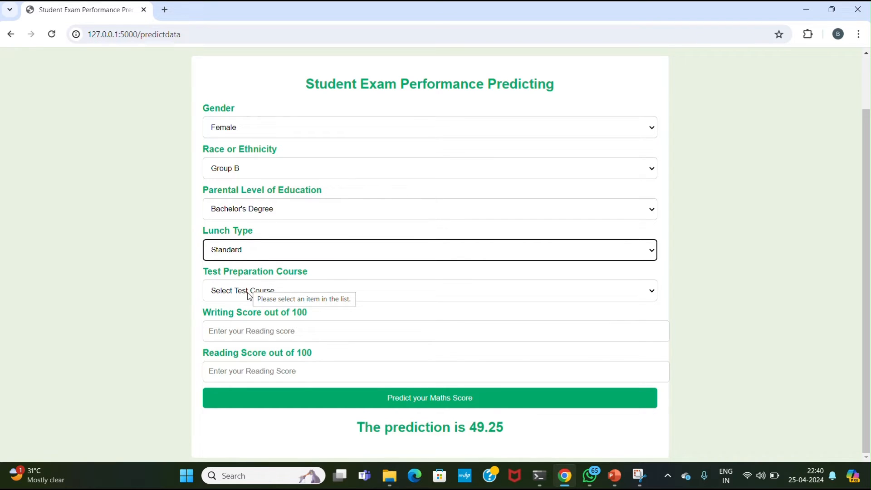
pyautogui.click(249, 293)
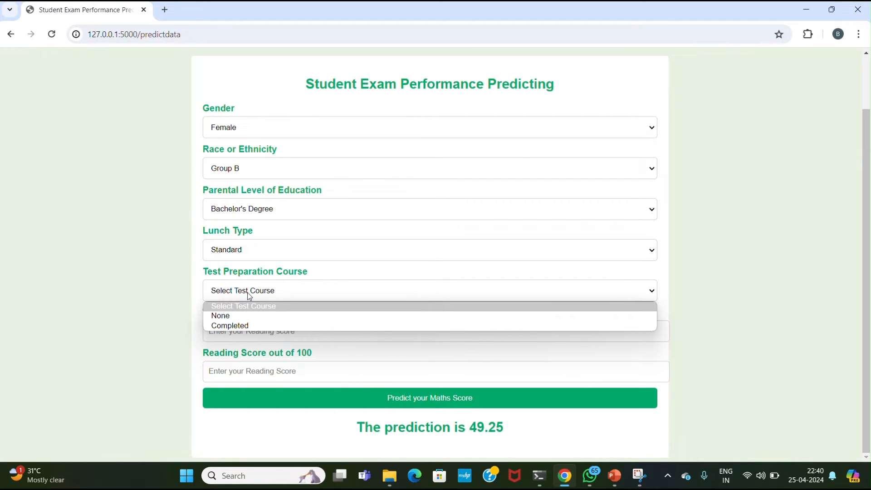
pyautogui.click(243, 324)
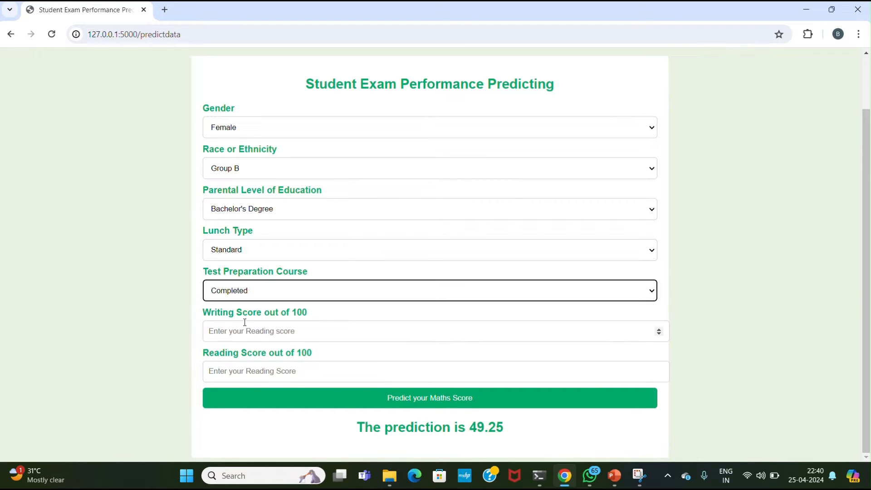
pyautogui.click(244, 331)
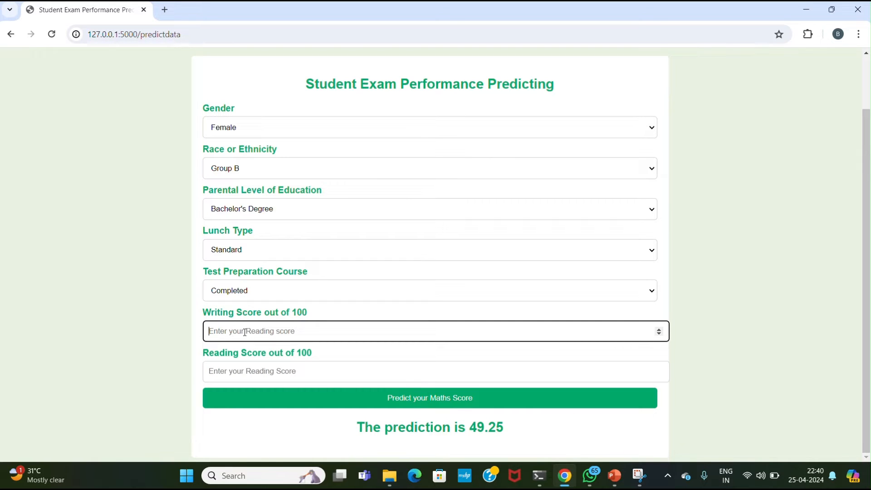
pyautogui.write('65')
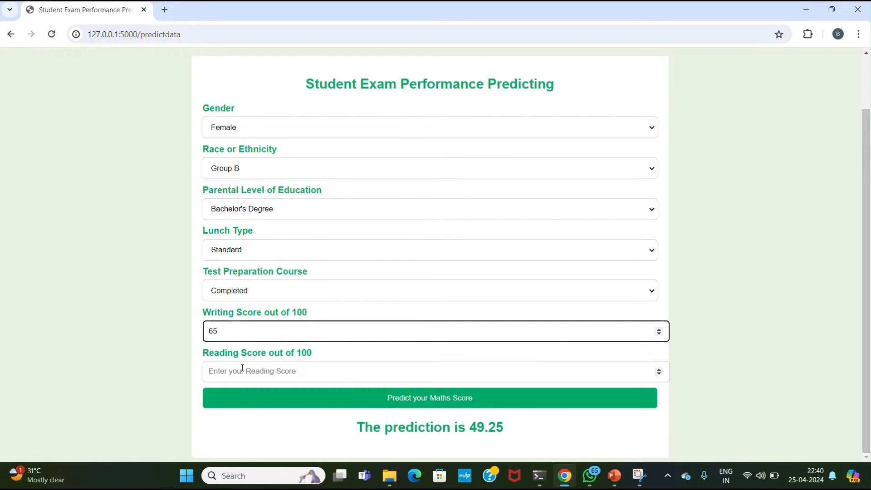
pyautogui.click(242, 371)
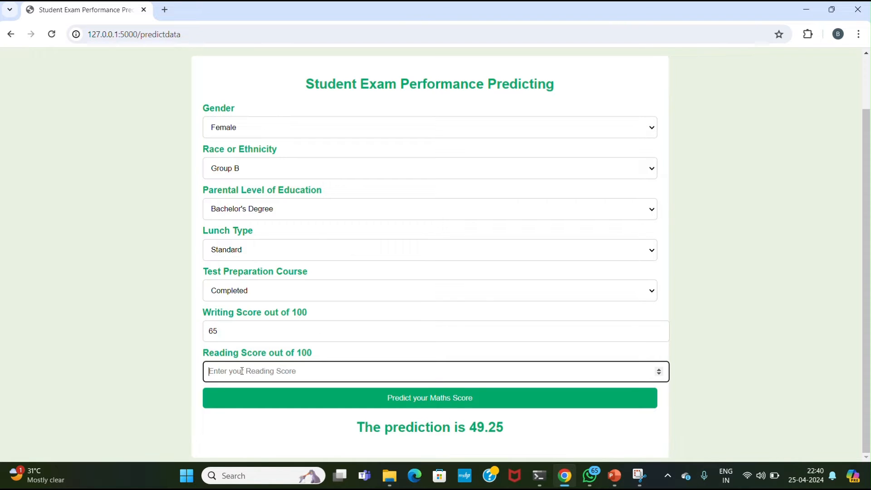
pyautogui.write('8')
pyautogui.write('9')
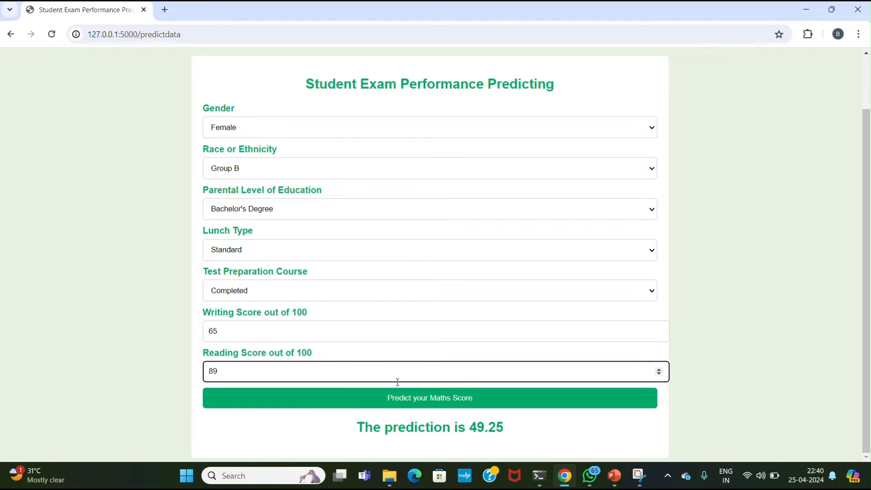
# Step: Submit the form with Predict your Maths Score to get the prediction
pyautogui.click(398, 398)
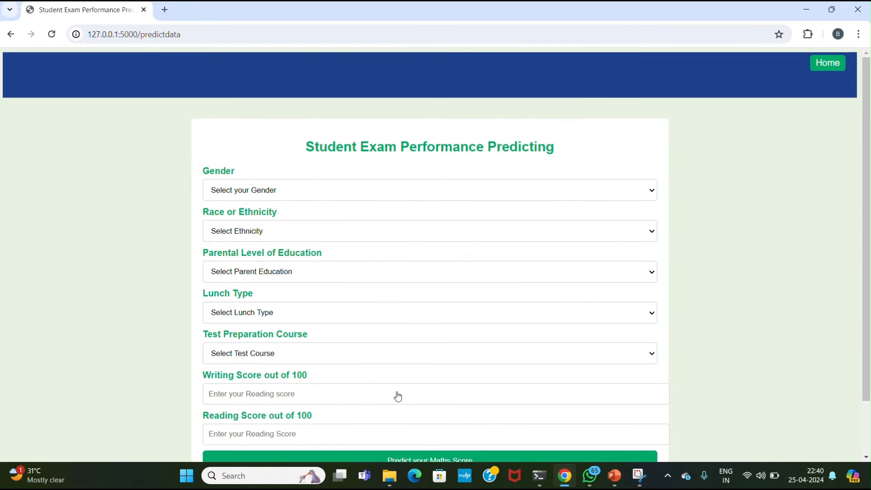
pyautogui.moveTo(867, 191); pyautogui.dragTo(867, 232)
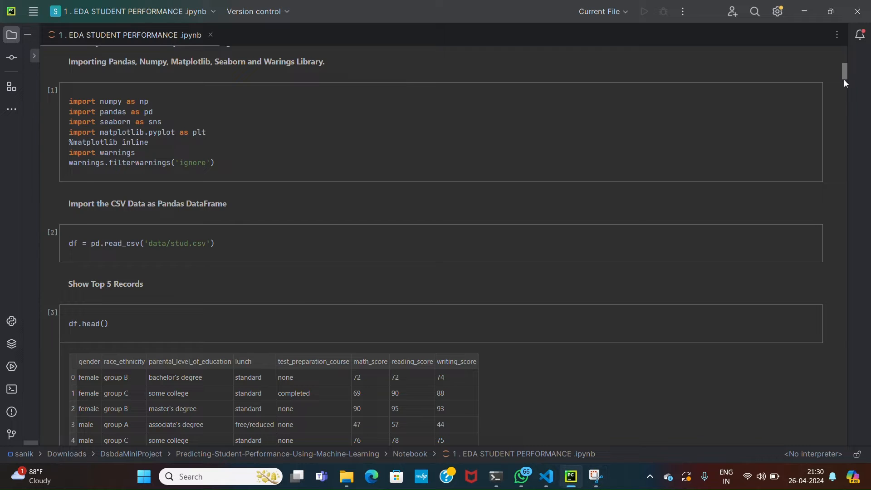
pyautogui.moveTo(844, 74); pyautogui.dragTo(846, 82)
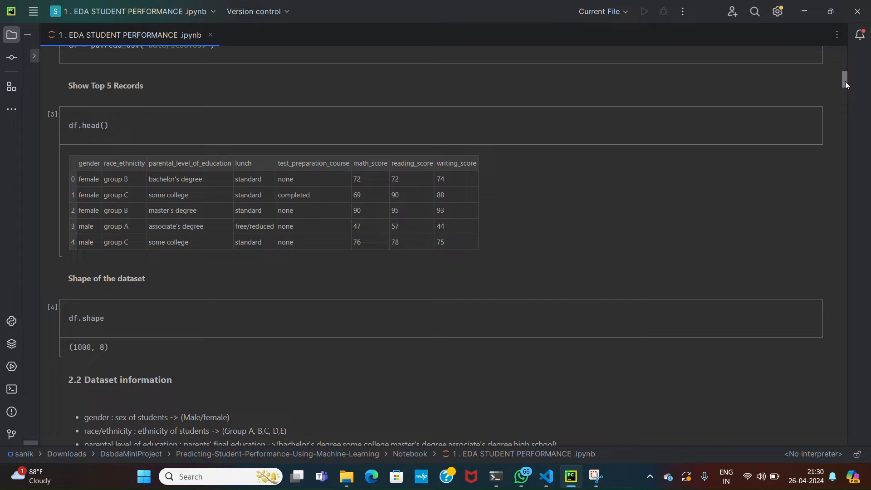
pyautogui.moveTo(846, 81); pyautogui.dragTo(847, 86)
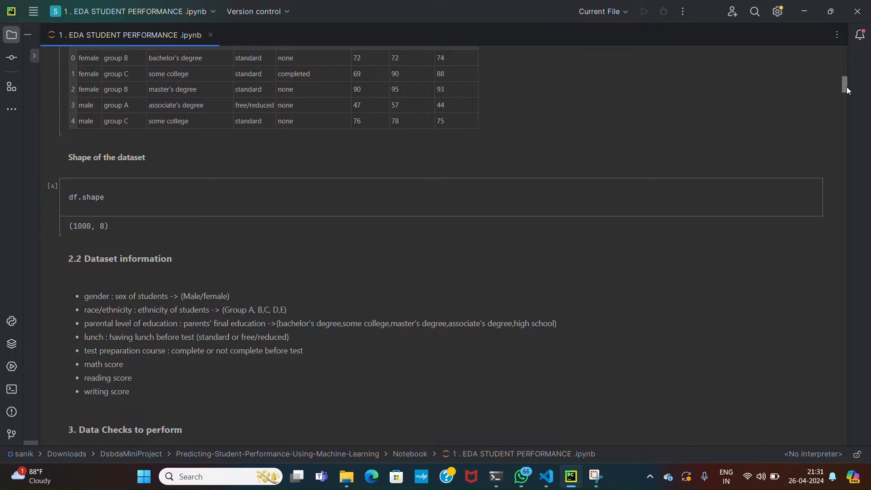
pyautogui.moveTo(847, 86); pyautogui.dragTo(857, 108)
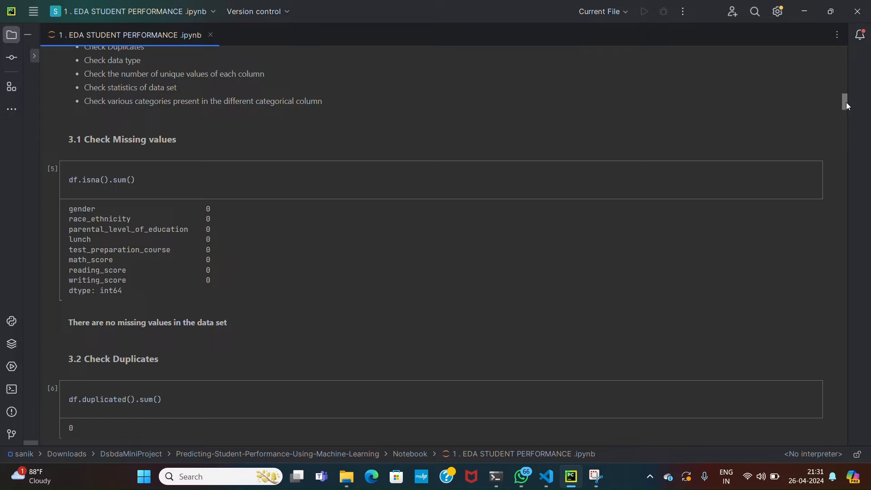
pyautogui.moveTo(846, 102); pyautogui.dragTo(851, 112)
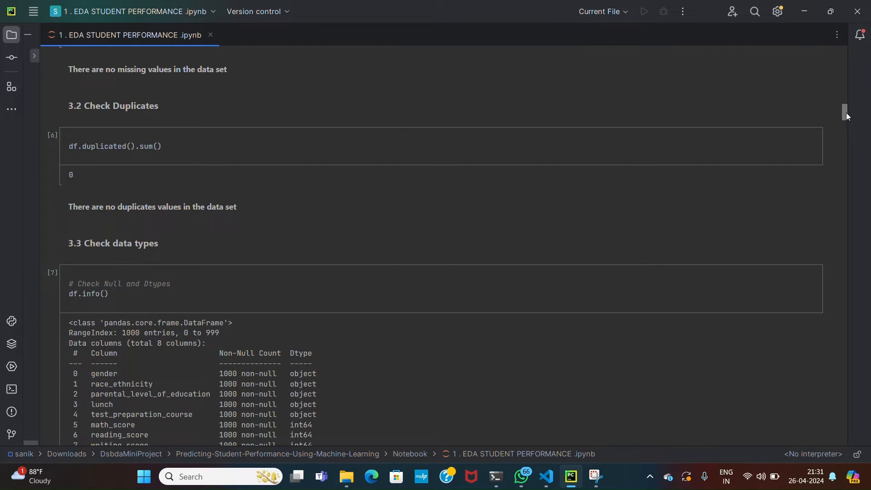
pyautogui.moveTo(846, 112); pyautogui.dragTo(847, 120)
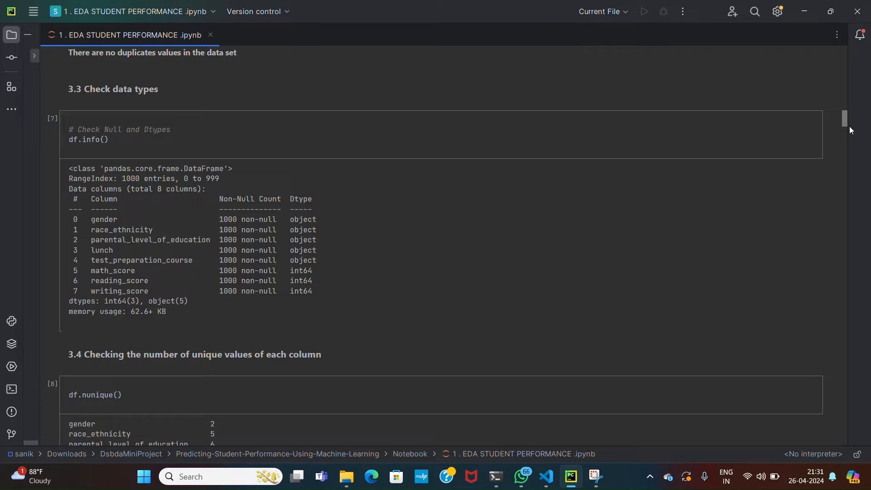
pyautogui.moveTo(845, 119); pyautogui.dragTo(848, 129)
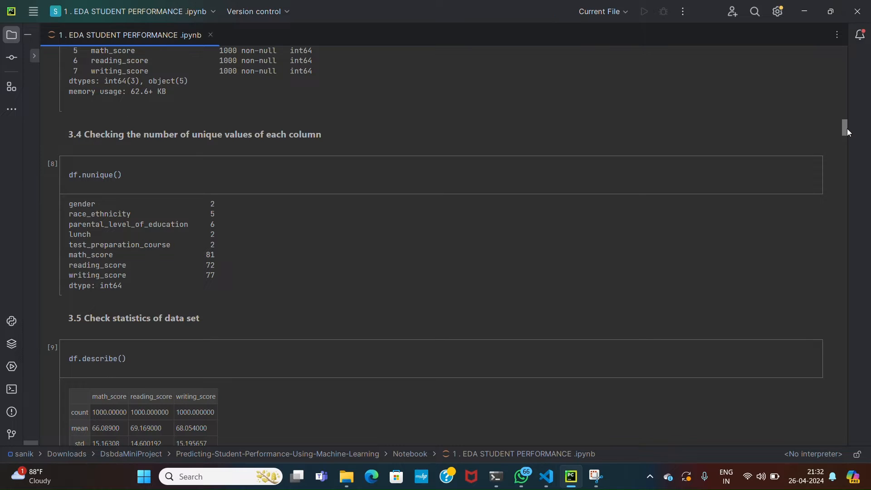
pyautogui.moveTo(847, 129); pyautogui.dragTo(849, 138)
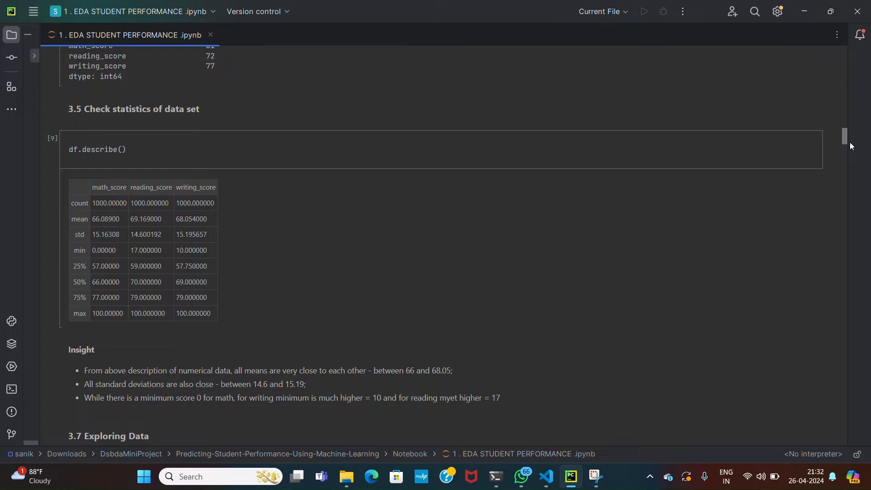
pyautogui.moveTo(851, 141); pyautogui.dragTo(865, 182)
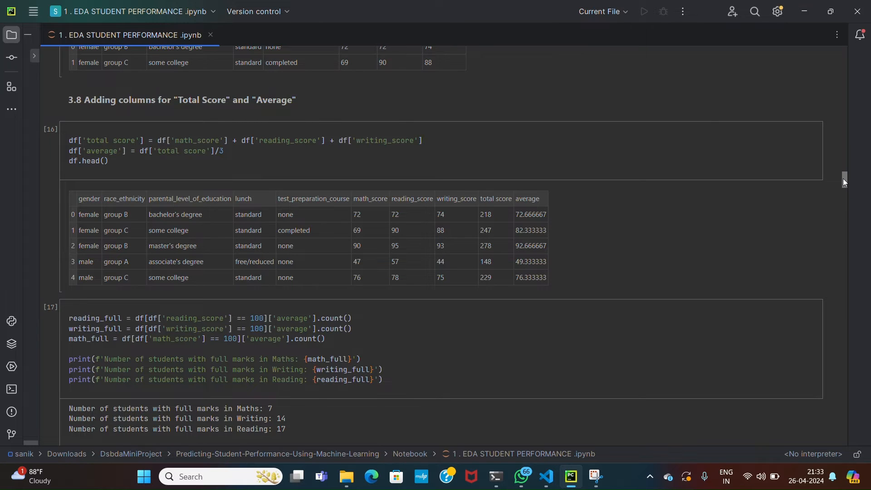
pyautogui.moveTo(843, 179); pyautogui.dragTo(845, 183)
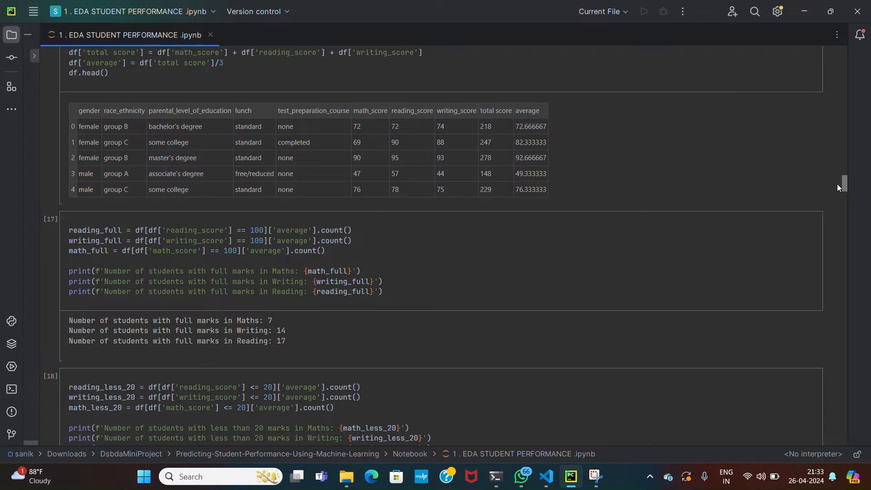
pyautogui.moveTo(844, 185); pyautogui.dragTo(846, 198)
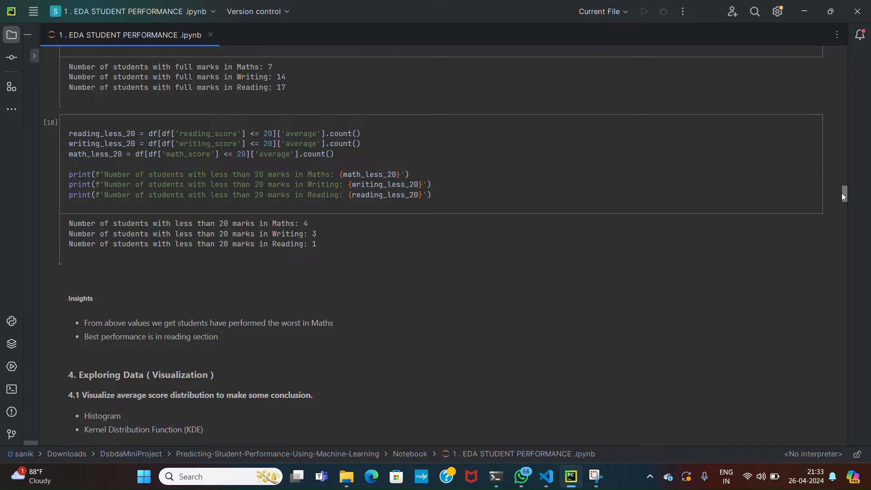
pyautogui.moveTo(844, 190); pyautogui.dragTo(844, 197)
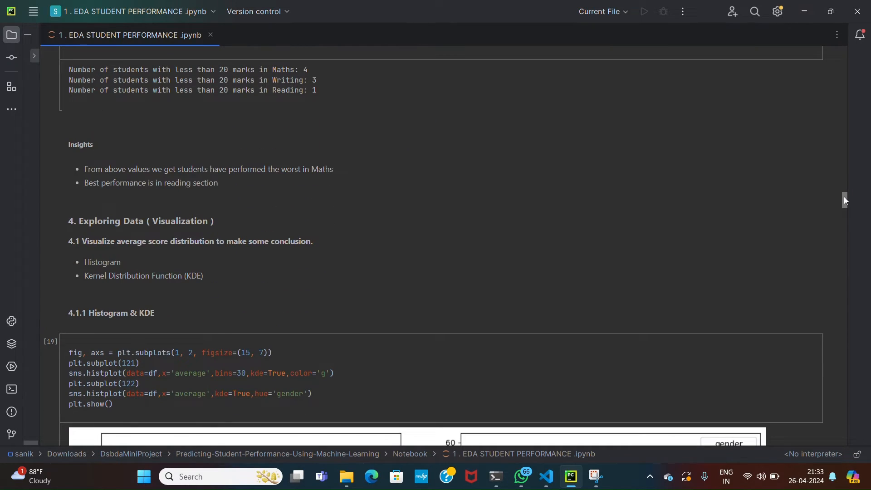
pyautogui.moveTo(844, 197); pyautogui.dragTo(845, 204)
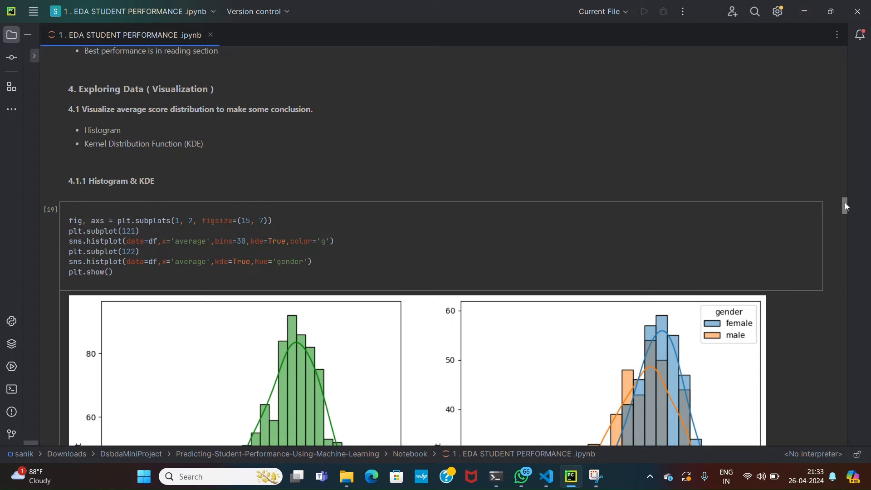
pyautogui.moveTo(845, 202); pyautogui.dragTo(846, 203)
pyautogui.moveTo(845, 204)
pyautogui.mouseDown()
pyautogui.moveTo(846, 230)
pyautogui.moveTo(867, 264)
pyautogui.moveTo(868, 300)
pyautogui.mouseUp()
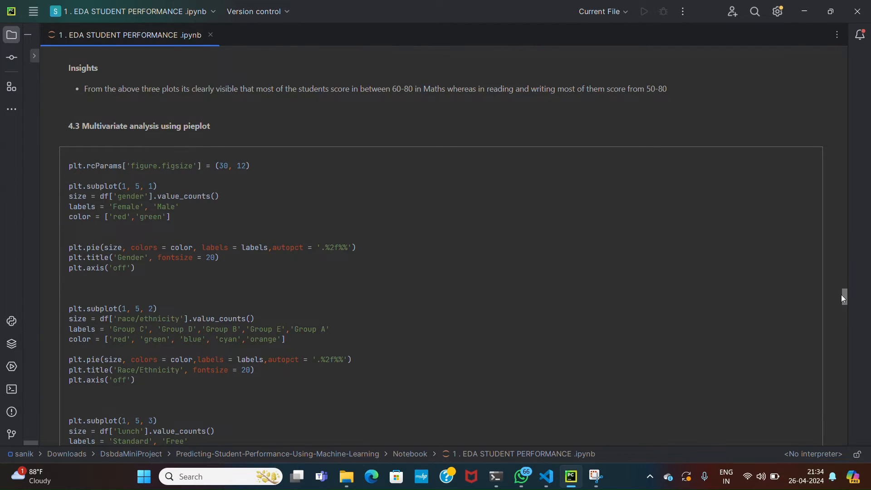
pyautogui.moveTo(843, 295)
pyautogui.mouseDown()
pyautogui.moveTo(867, 381)
pyautogui.moveTo(844, 436)
pyautogui.mouseUp()
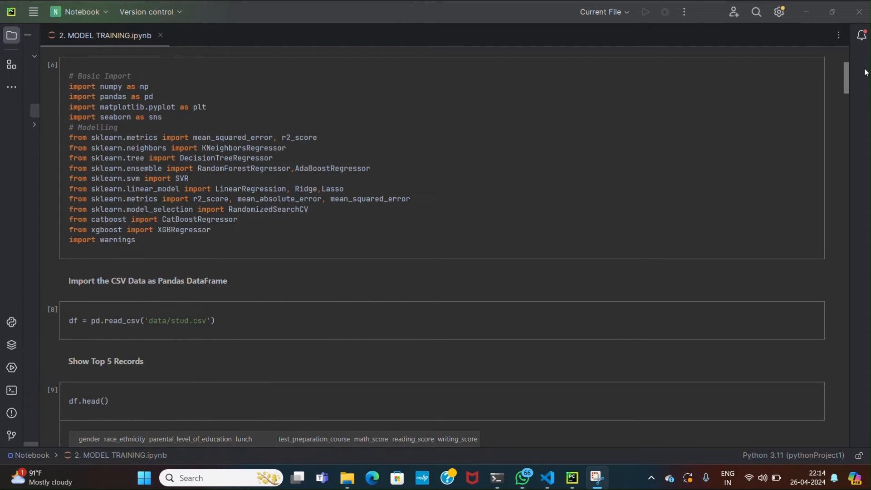
pyautogui.moveTo(846, 70); pyautogui.dragTo(855, 88)
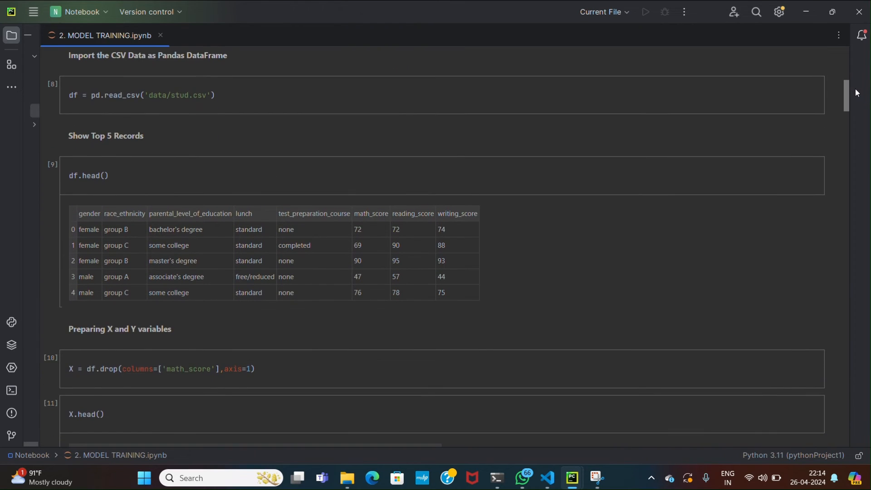
pyautogui.moveTo(856, 88); pyautogui.dragTo(855, 107)
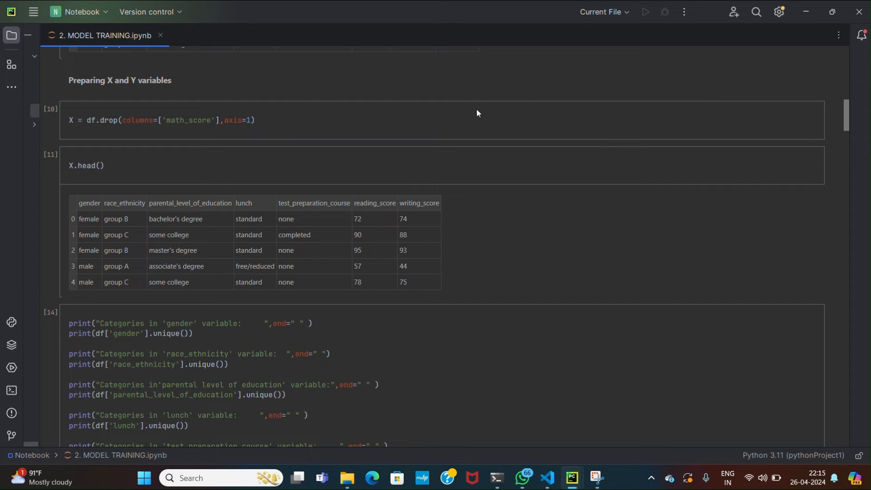
pyautogui.moveTo(843, 111); pyautogui.dragTo(855, 137)
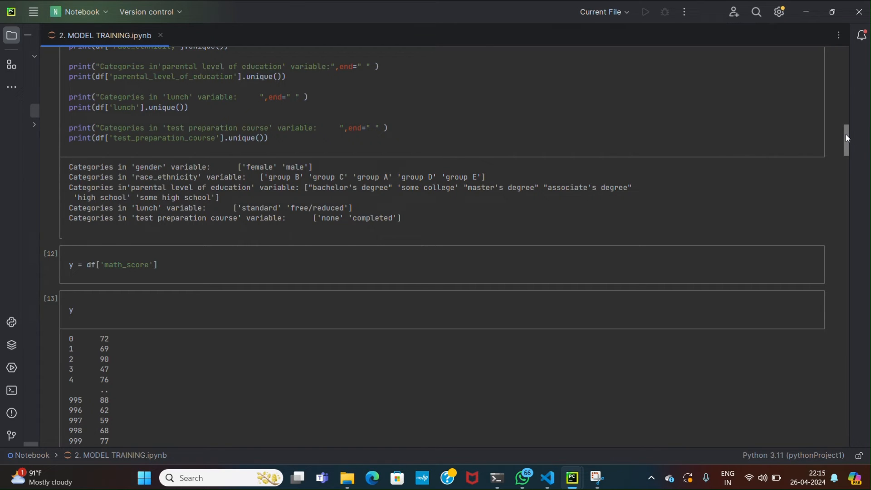
pyautogui.moveTo(847, 135); pyautogui.dragTo(855, 164)
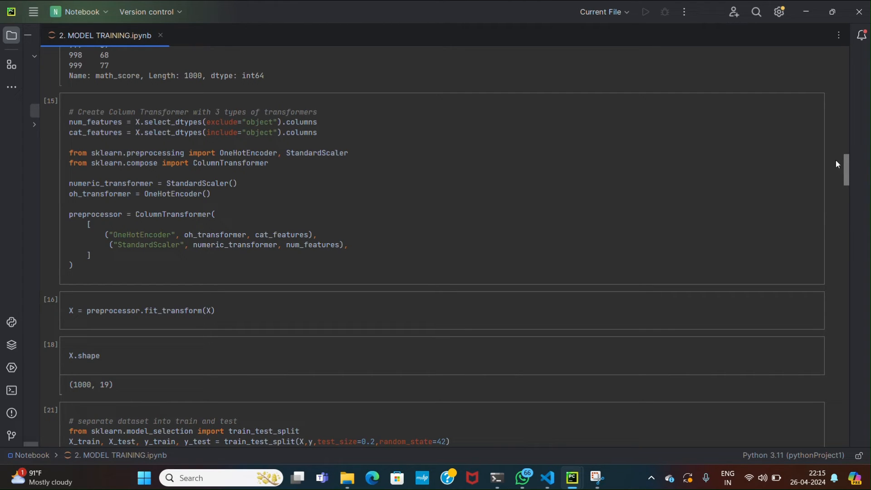
pyautogui.moveTo(849, 162); pyautogui.dragTo(850, 172)
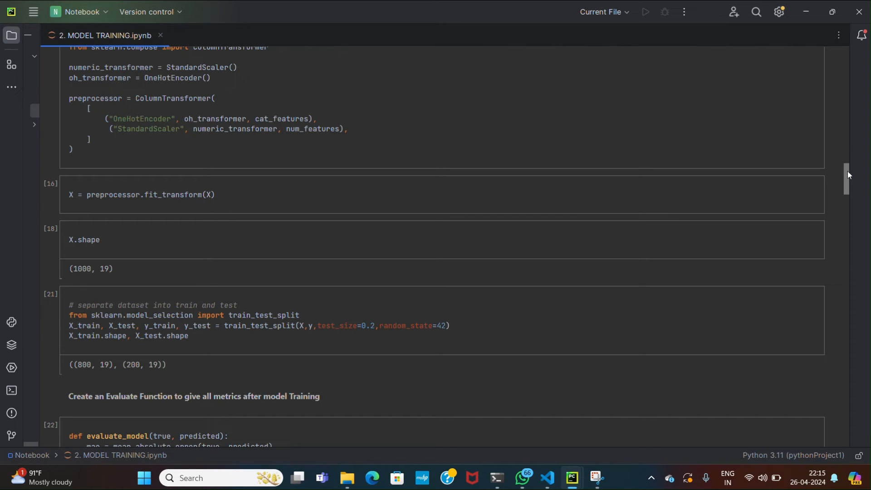
pyautogui.moveTo(847, 171); pyautogui.dragTo(852, 184)
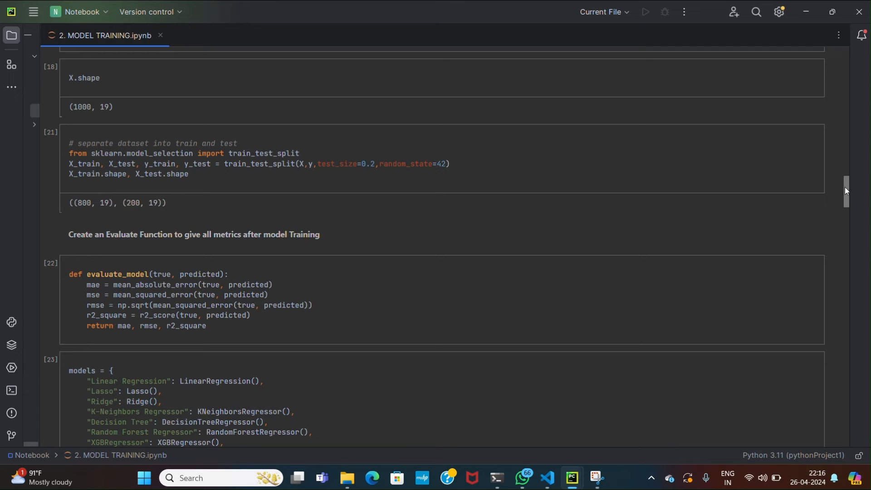
pyautogui.moveTo(845, 188); pyautogui.dragTo(847, 200)
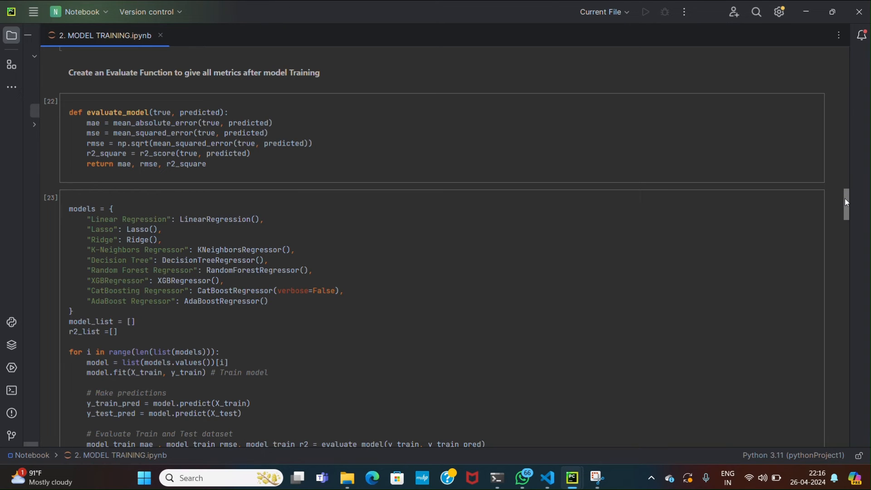
pyautogui.moveTo(848, 198); pyautogui.dragTo(849, 206)
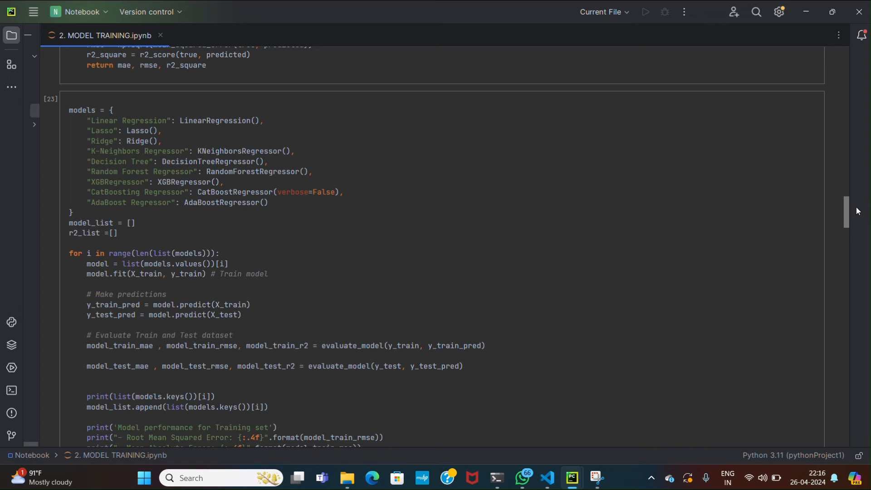
pyautogui.moveTo(847, 206)
pyautogui.mouseDown()
pyautogui.moveTo(858, 253)
pyautogui.moveTo(847, 313)
pyautogui.moveTo(865, 345)
pyautogui.mouseUp()
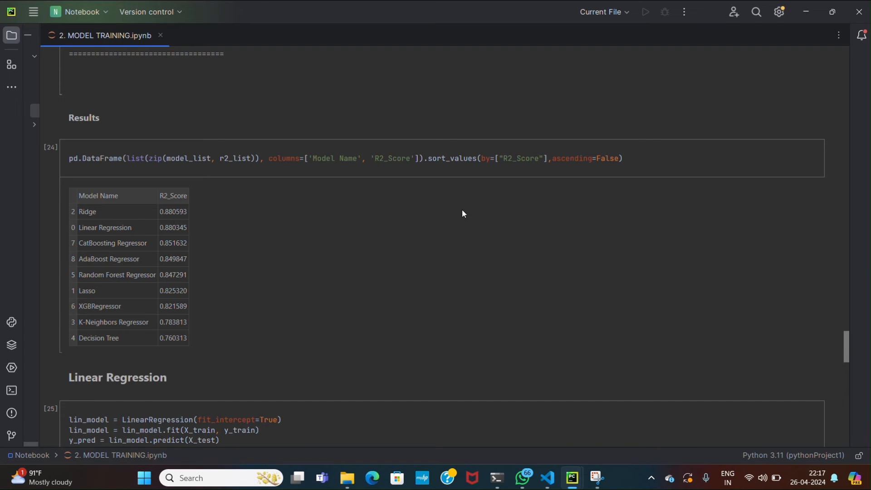
pyautogui.moveTo(844, 337); pyautogui.dragTo(849, 348)
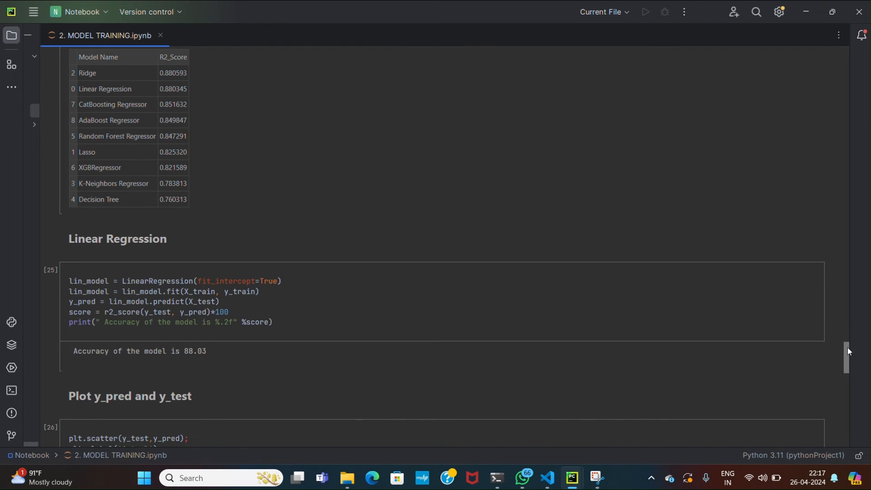
pyautogui.moveTo(848, 348); pyautogui.dragTo(848, 351)
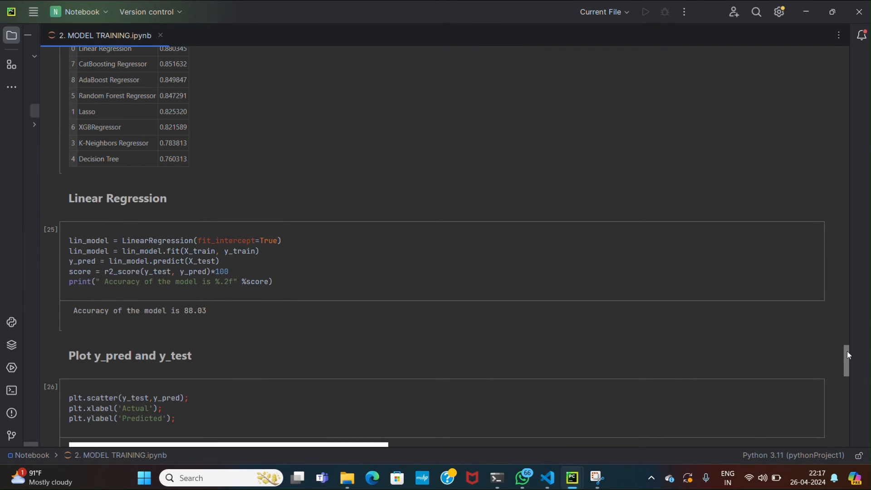
pyautogui.moveTo(848, 351); pyautogui.dragTo(850, 363)
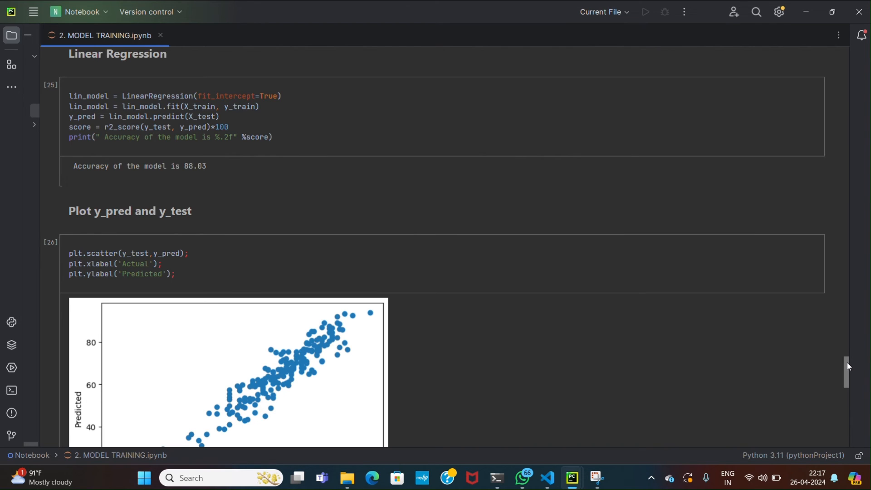
pyautogui.moveTo(847, 363); pyautogui.dragTo(849, 371)
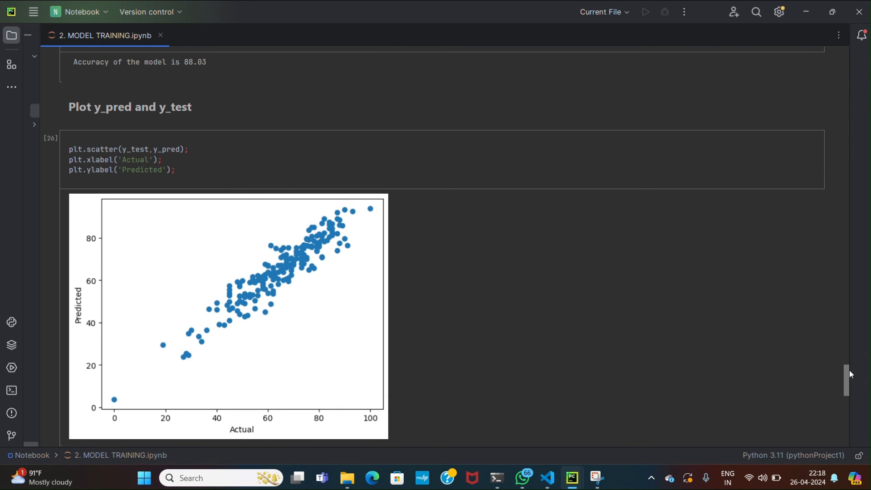
pyautogui.moveTo(847, 373); pyautogui.dragTo(863, 429)
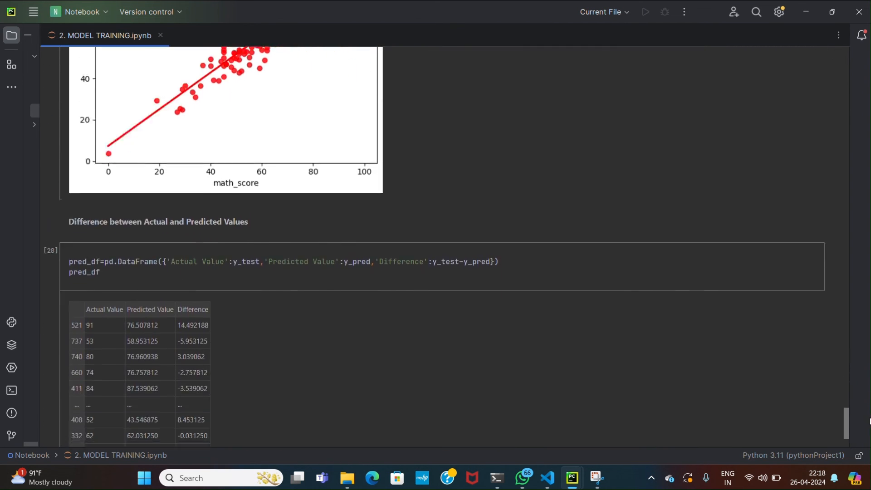